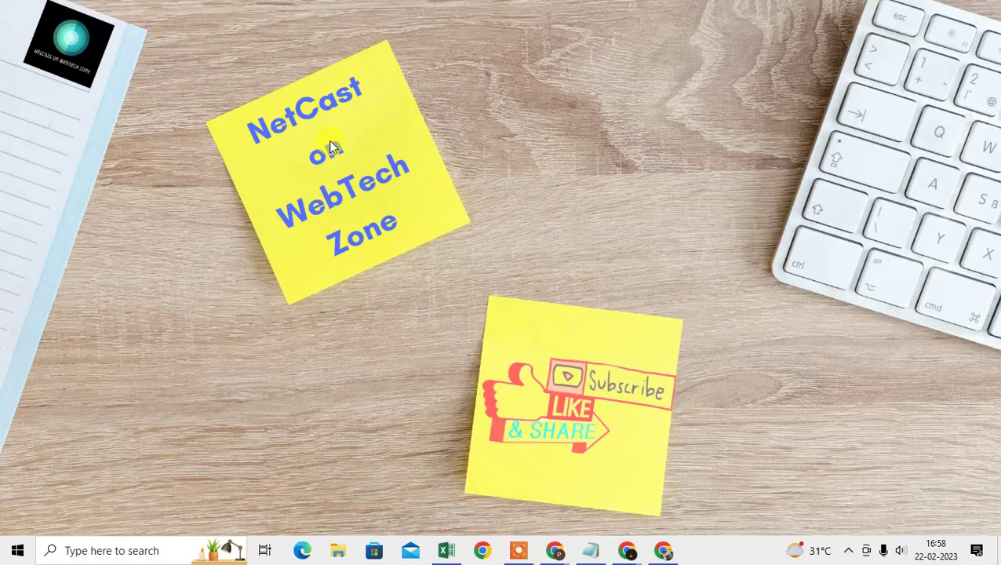
Refresh the Windows desktop three times from its right-click menu.
right_click(487, 63)
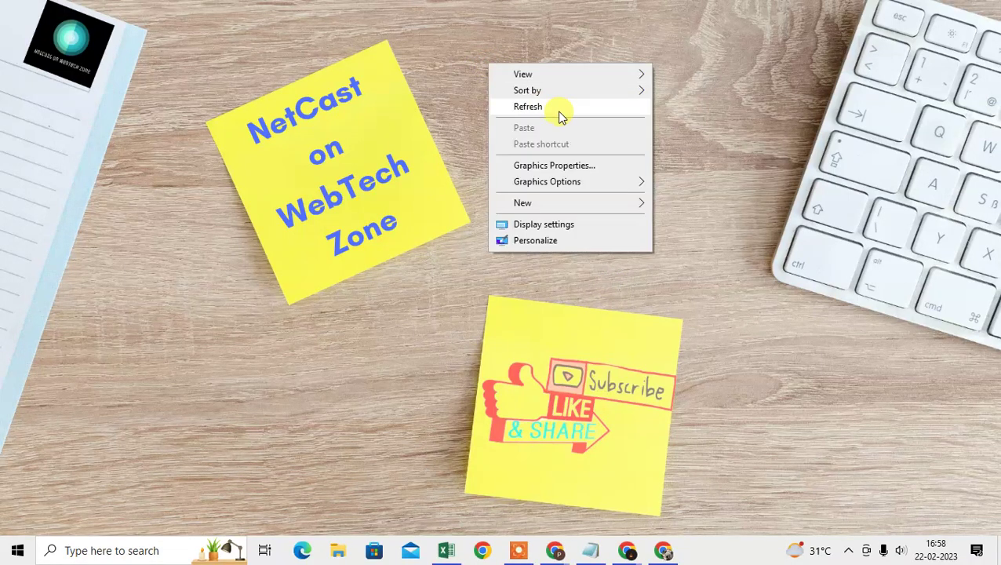
left_click(558, 112)
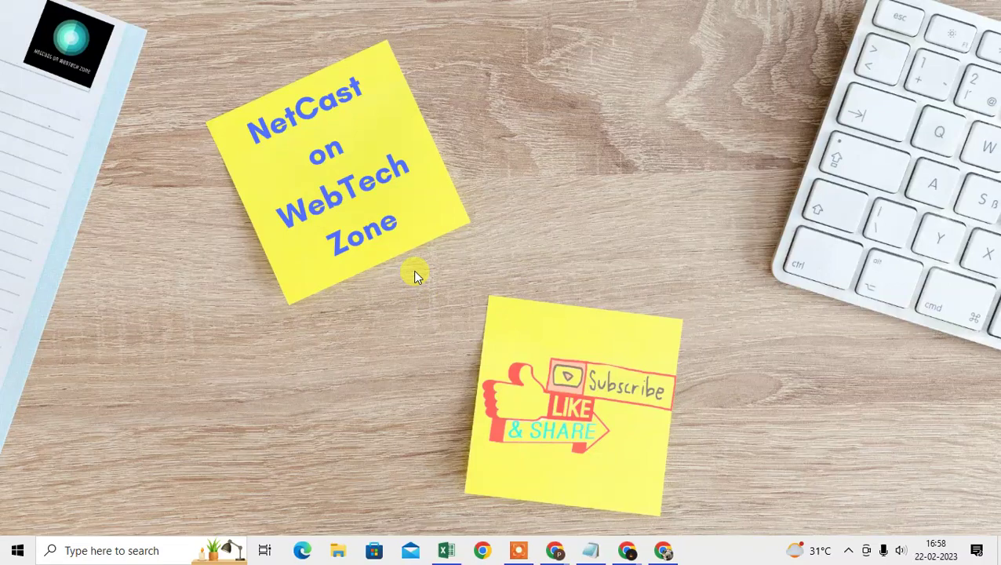
right_click(476, 148)
left_click(541, 194)
right_click(510, 160)
left_click(535, 203)
Load view-source:facebook.com in Chrome using the 'view-source:' prefix copied from Notepad.
key("alt+Tab")
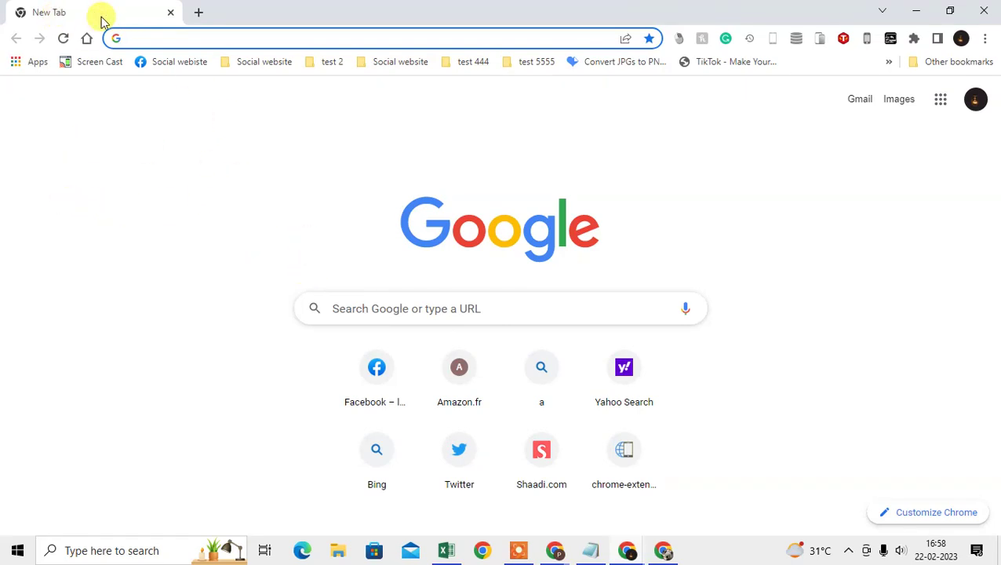
key("alt+Tab")
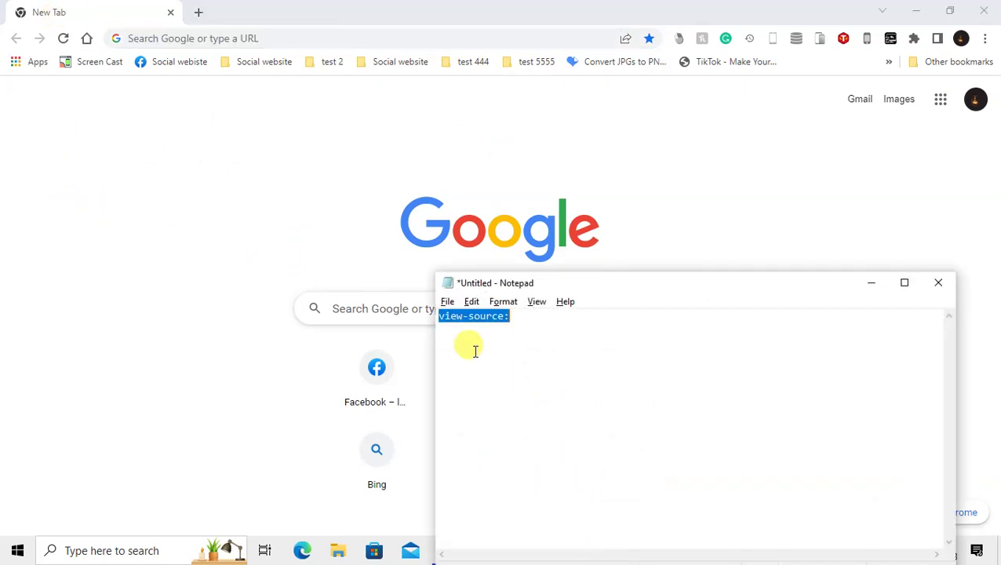
key("ctrl+c")
left_click(271, 132)
left_click(241, 39)
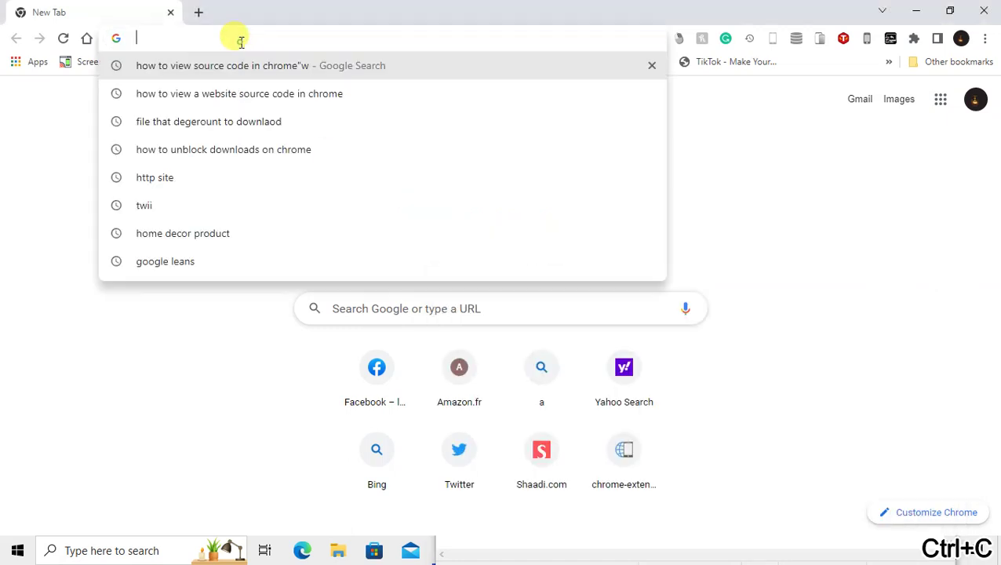
key("ctrl+v")
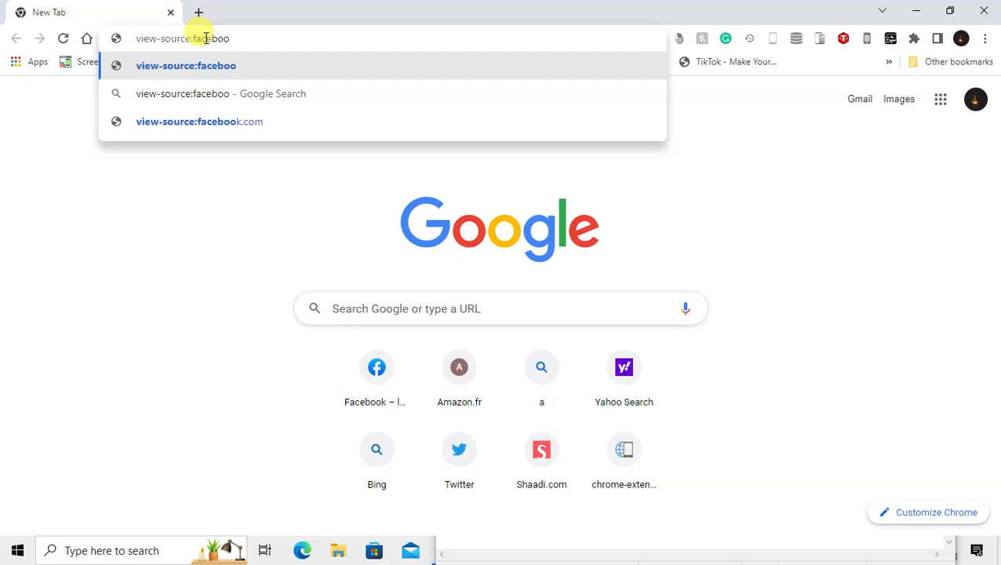
type("com")
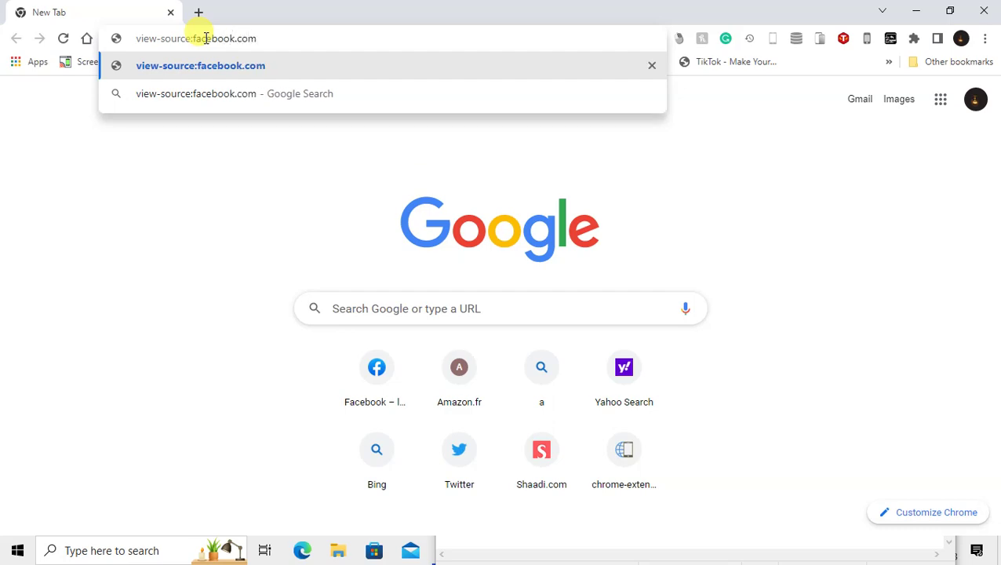
key("Return")
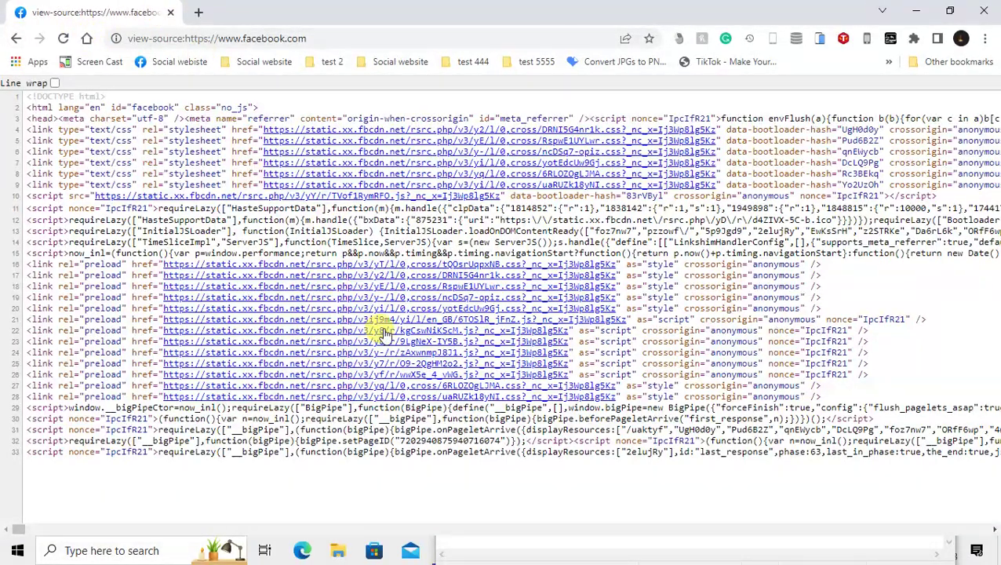
Open a new tab, go to amazone.com and land on Amazon.fr.
left_click(198, 14)
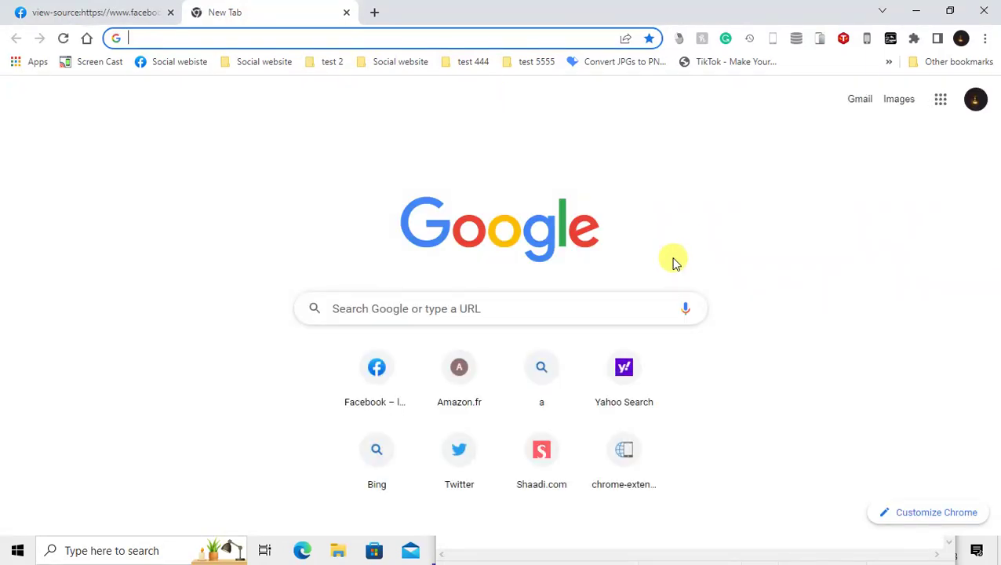
type("amazone.com")
key("Return")
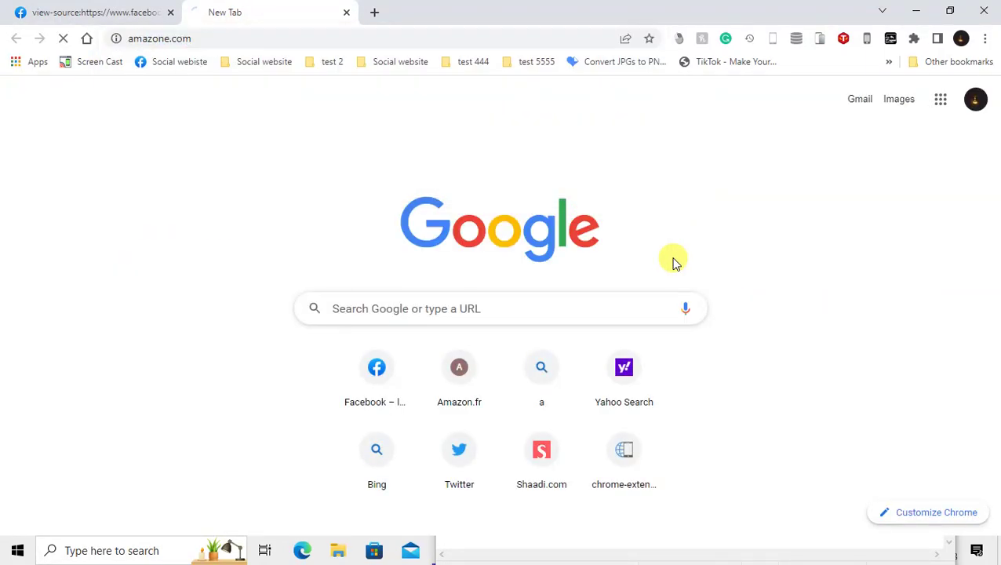
scroll(216, 287, "down", 7)
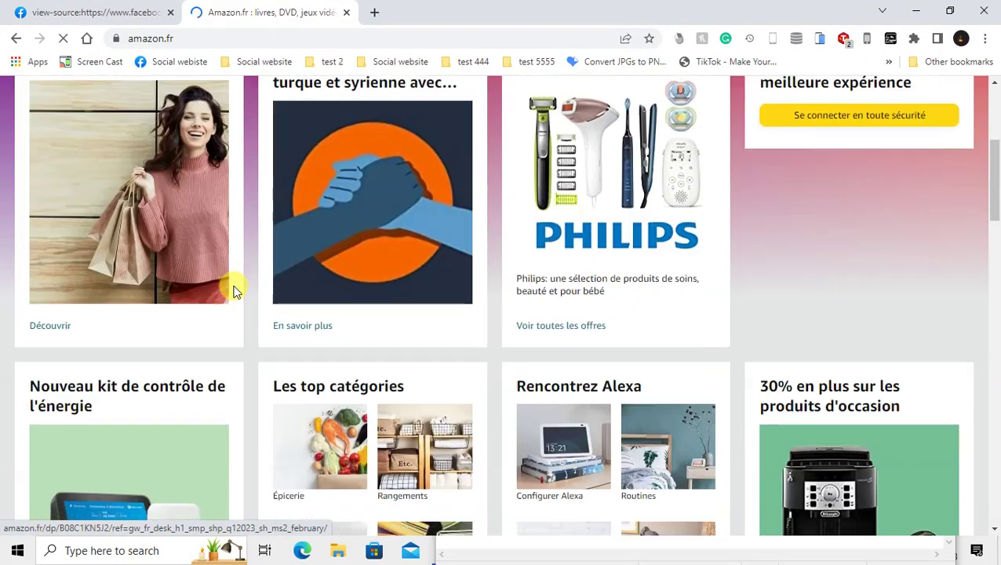
scroll(474, 297, "down", 4)
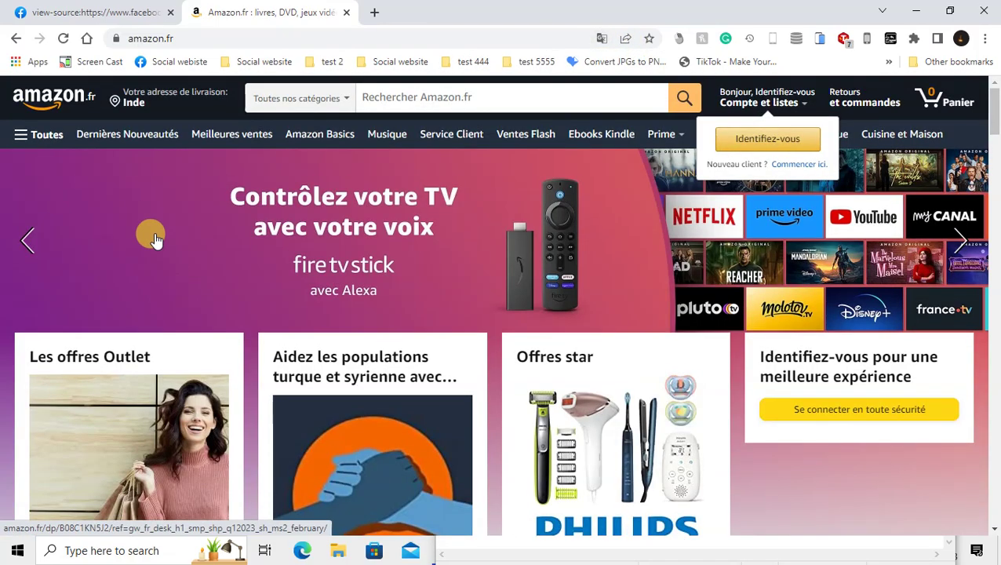
Open the Amazon page's source in a new tab with View page source.
right_click(155, 240)
left_click(167, 419)
scroll(759, 429, "down", 2)
right_click(788, 348)
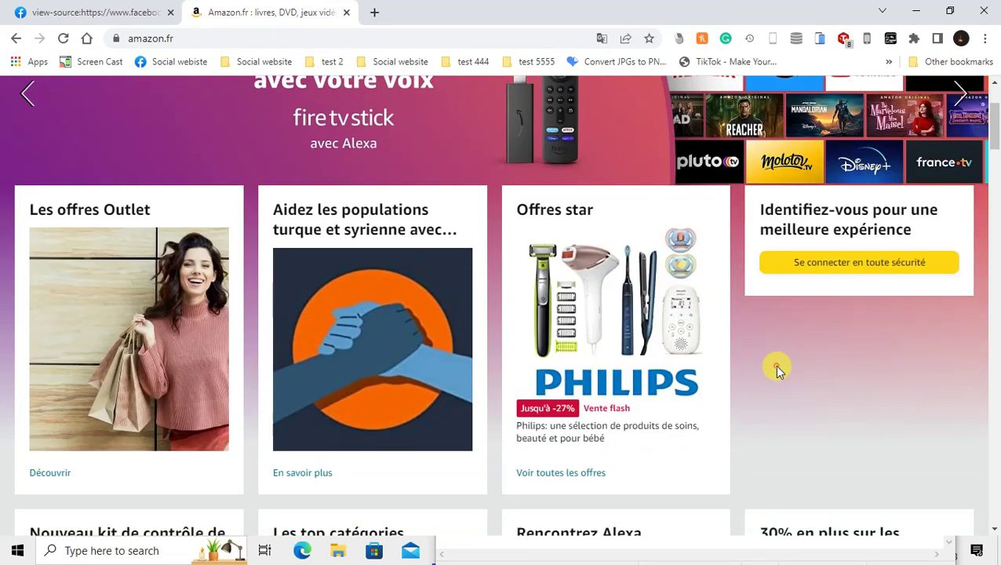
right_click(784, 369)
right_click(801, 390)
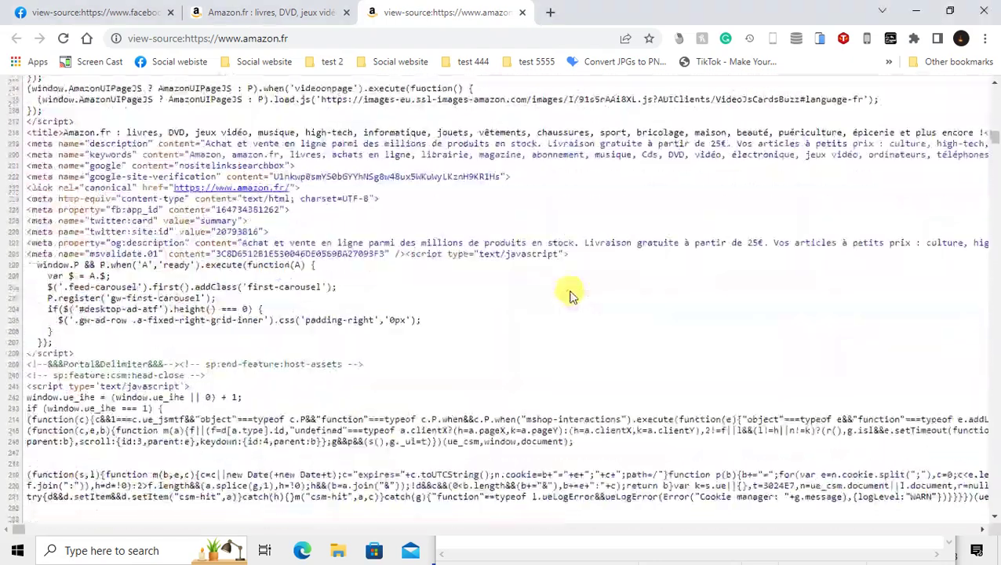
scroll(570, 296, "down", 5)
Return to the Amazon.fr tab and scroll the page.
left_click(271, 11)
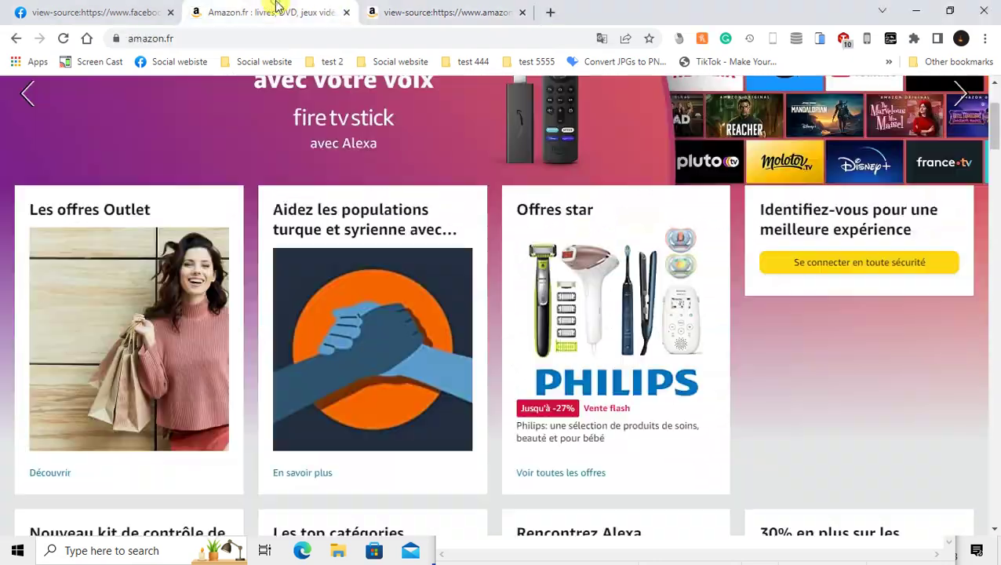
right_click(785, 328)
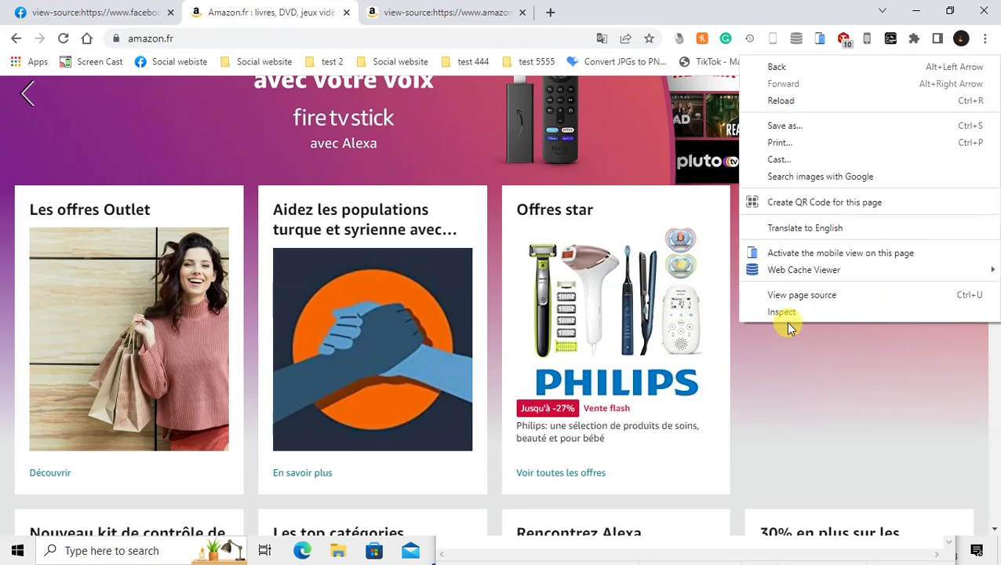
left_click(792, 362)
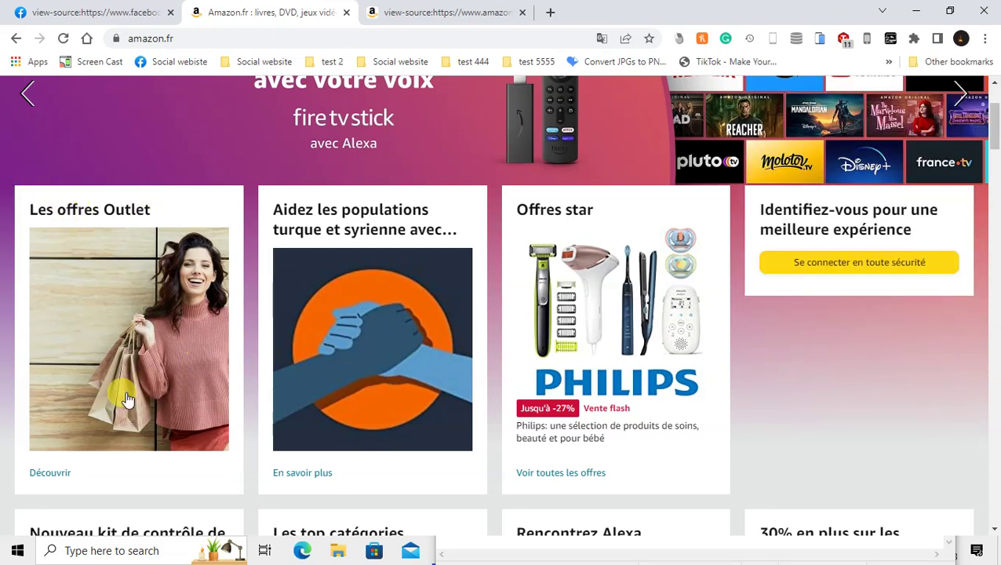
scroll(872, 401, "up", 2)
scroll(875, 409, "down", 2)
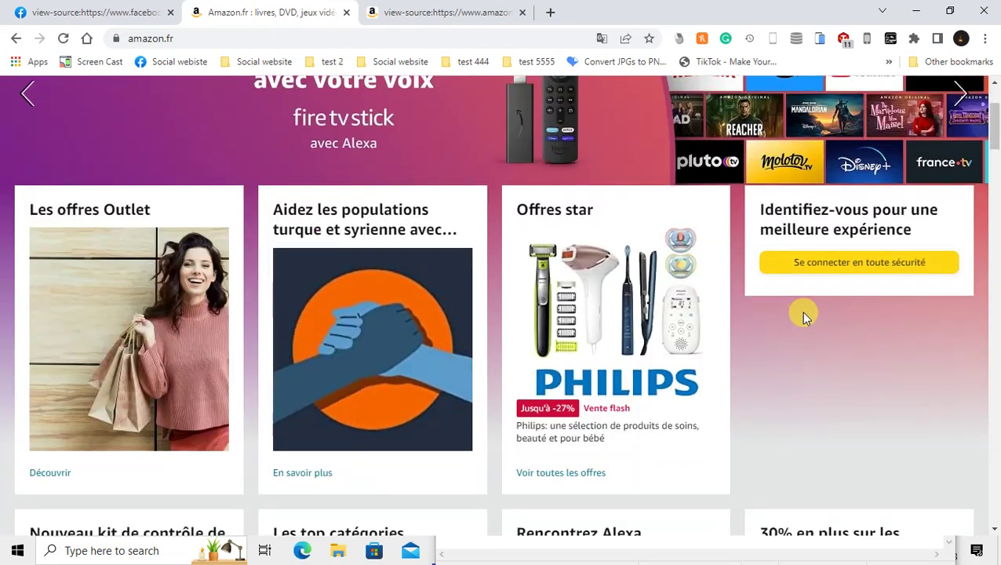
Open DevTools on the Amazon page with Inspect and widen the inspector panel.
right_click(803, 313)
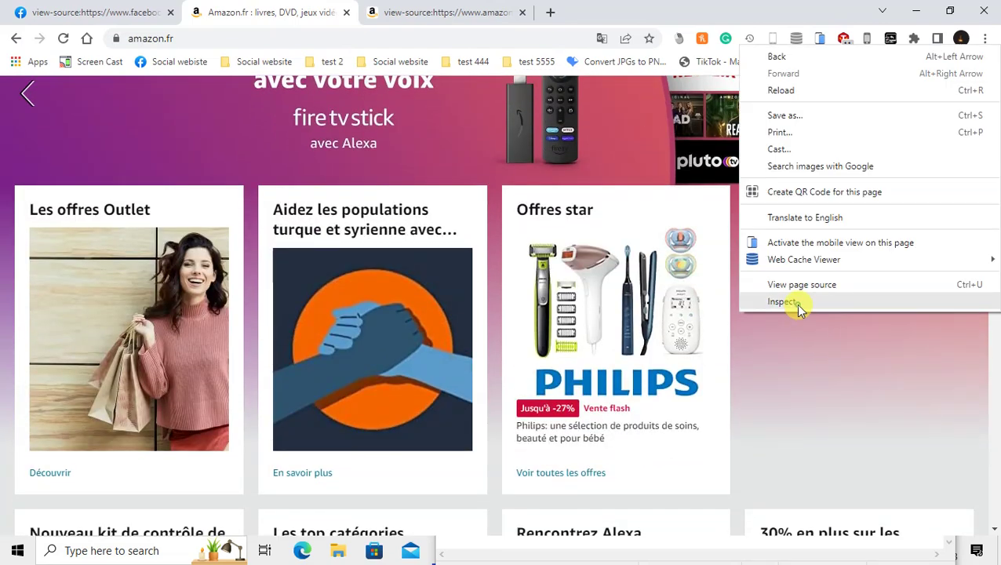
left_click(798, 309)
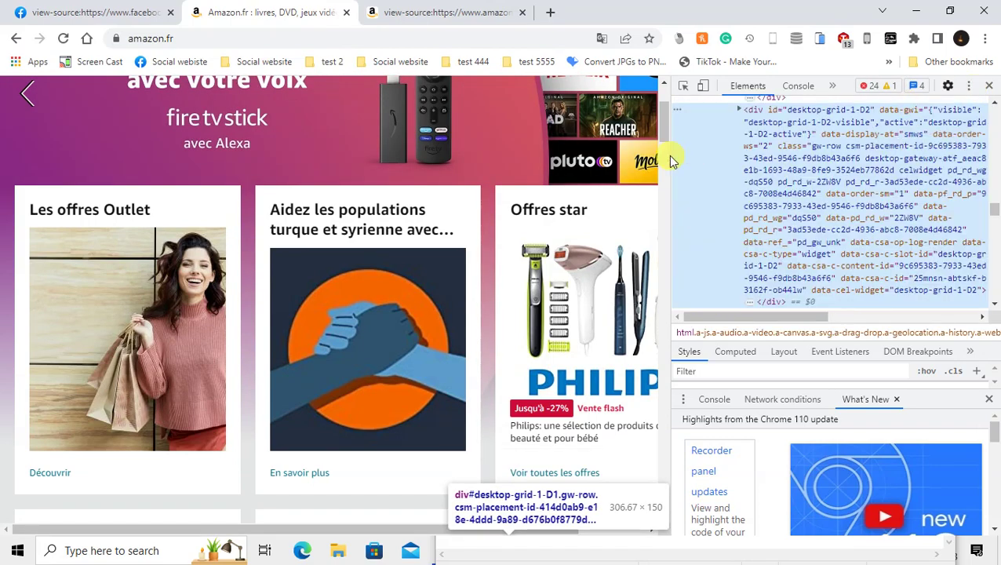
left_click_drag(667, 163, 517, 187)
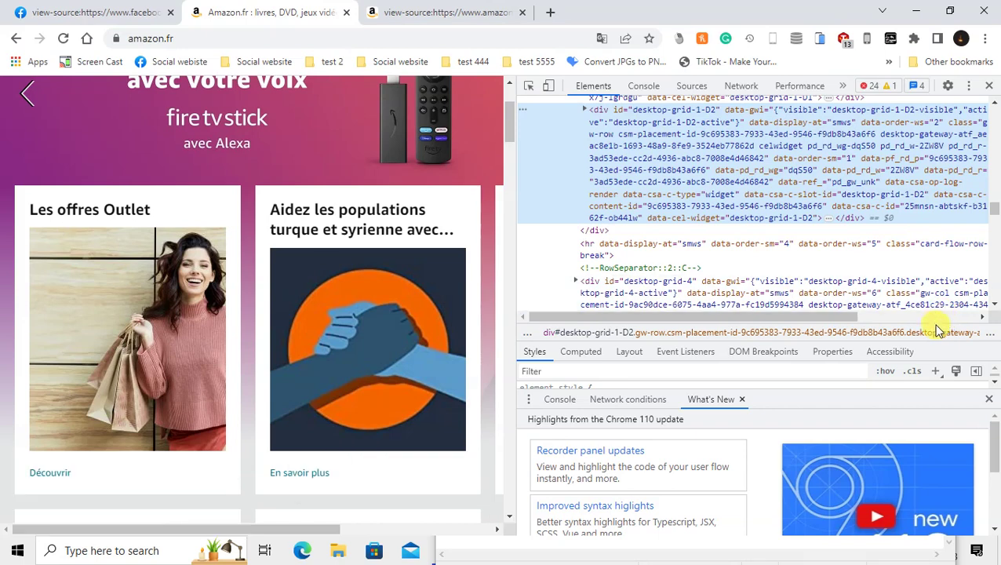
left_click_drag(932, 359, 932, 431)
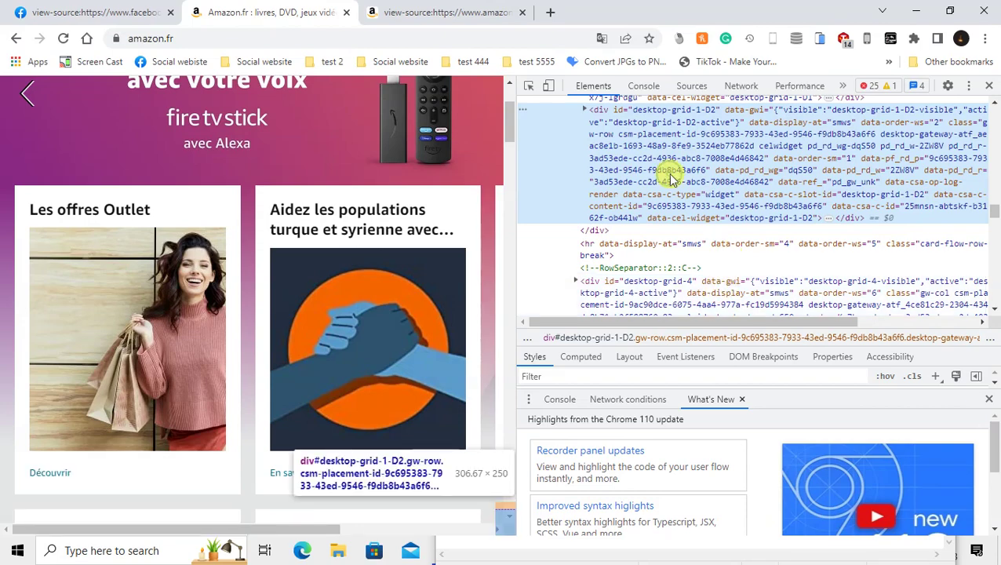
Select the desktop-grid-4, desktop-grid-6 and desktop-grid-7 divs, then view the page-source tab.
left_click(671, 284)
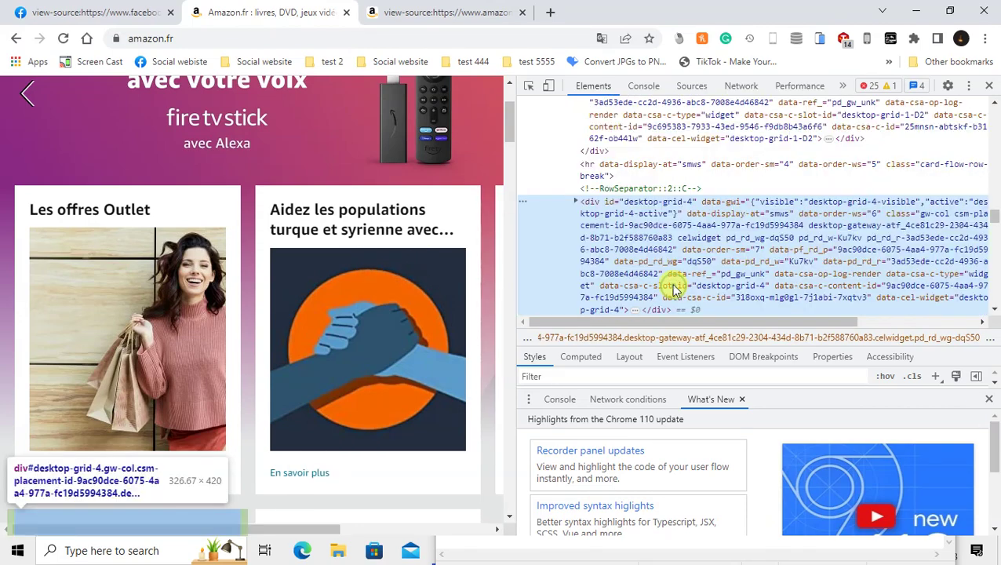
scroll(672, 288, "down", 3)
scroll(691, 180, "up", 5)
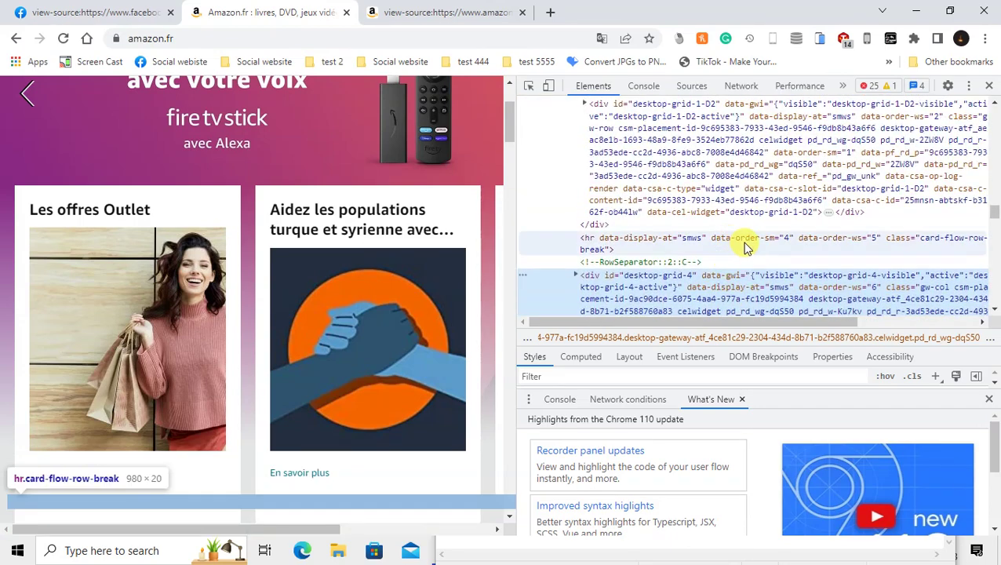
scroll(745, 240, "down", 3)
left_click(704, 218)
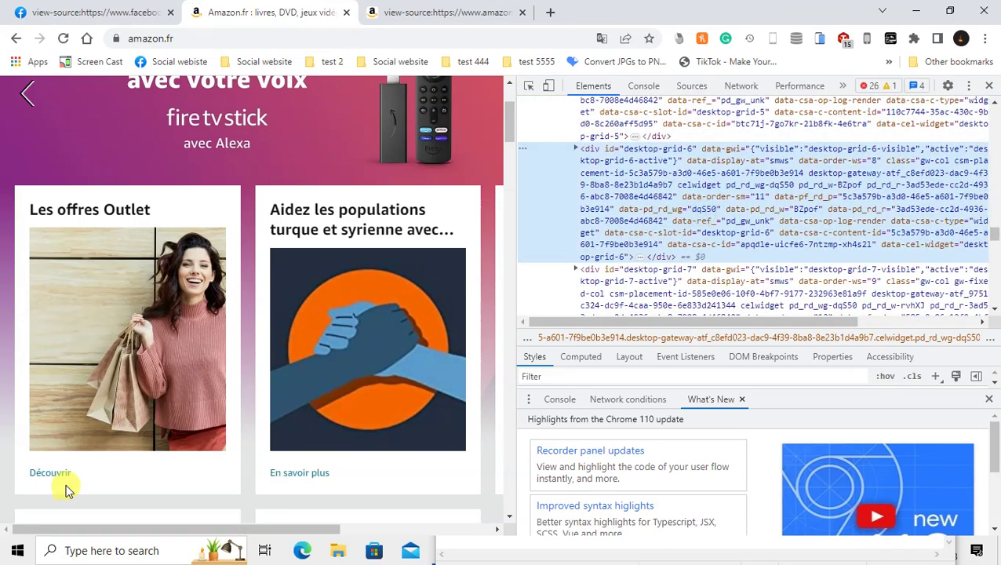
scroll(771, 224, "down", 3)
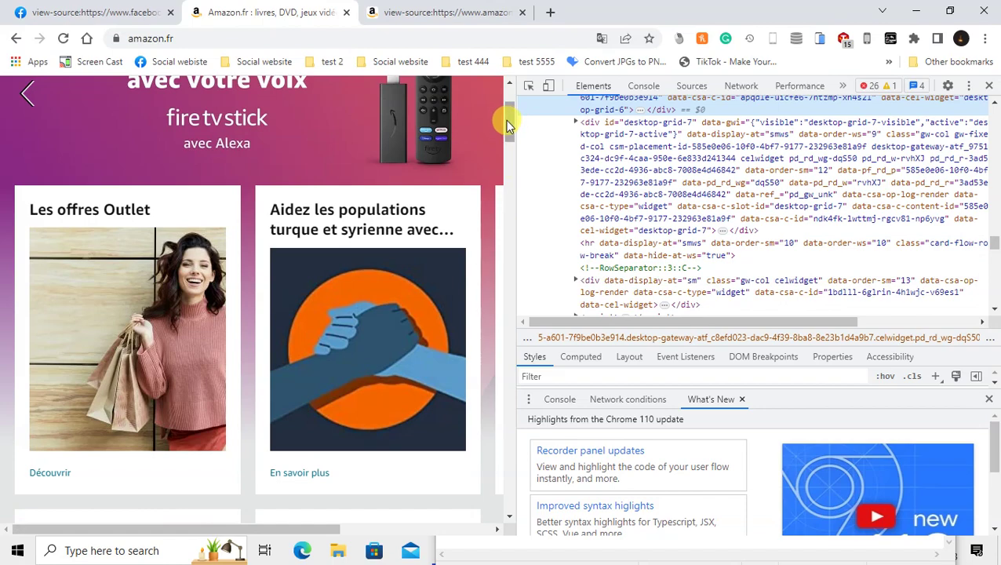
left_click_drag(509, 121, 510, 163)
left_click(679, 205)
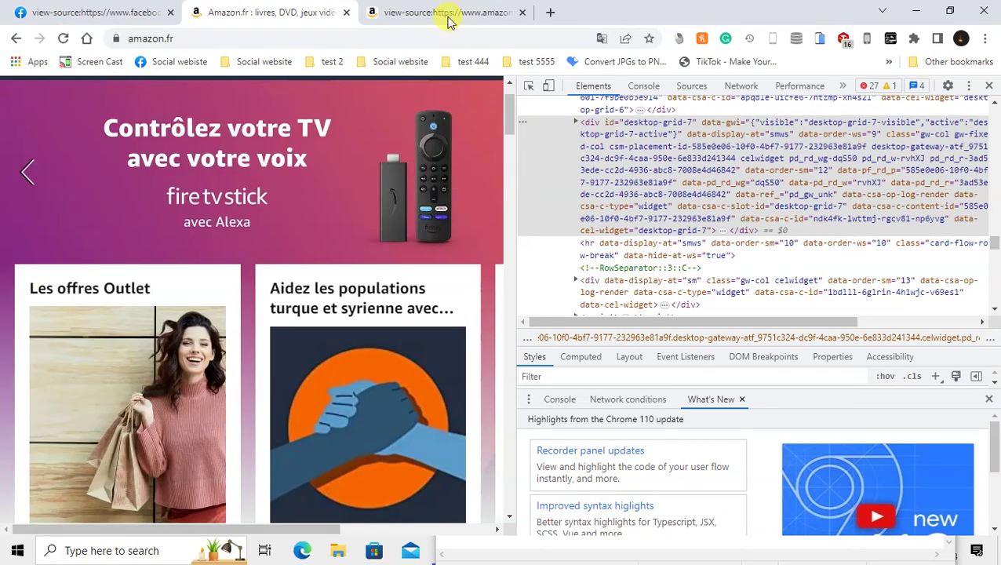
left_click(444, 14)
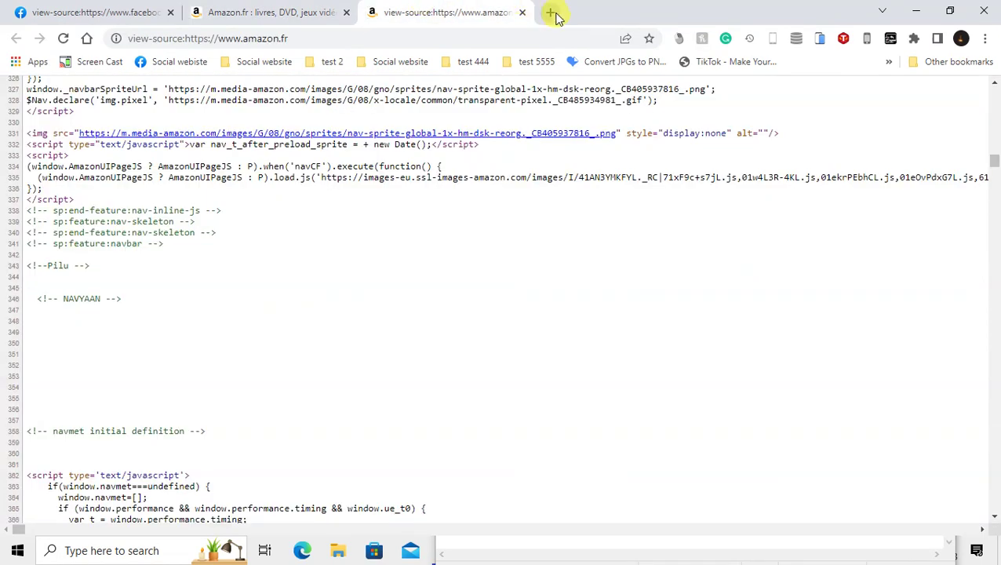
Reach the Chrome Web Store from the Extensions page and type 'source vi' into its search.
left_click(551, 12)
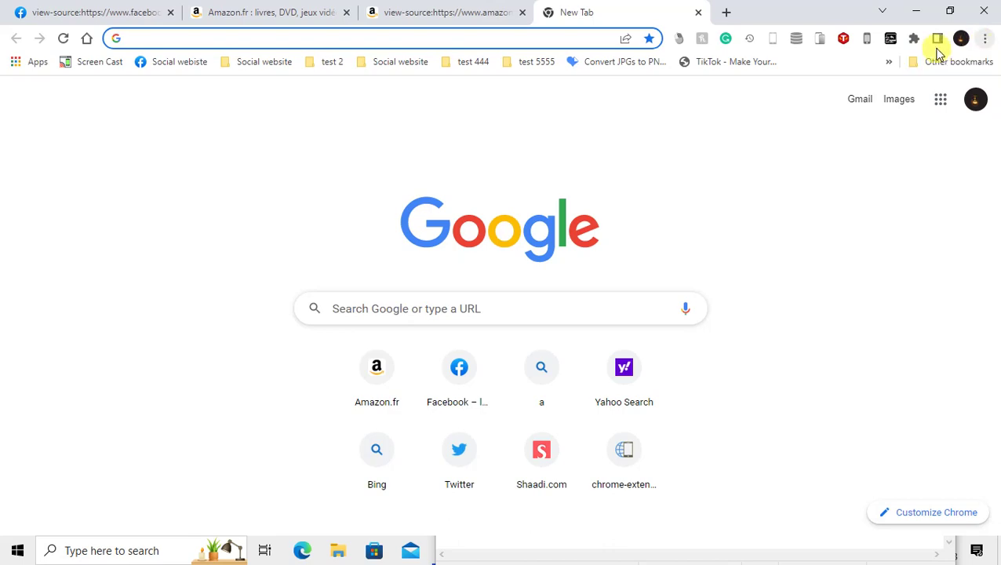
left_click(914, 39)
scroll(787, 414, "down", 1)
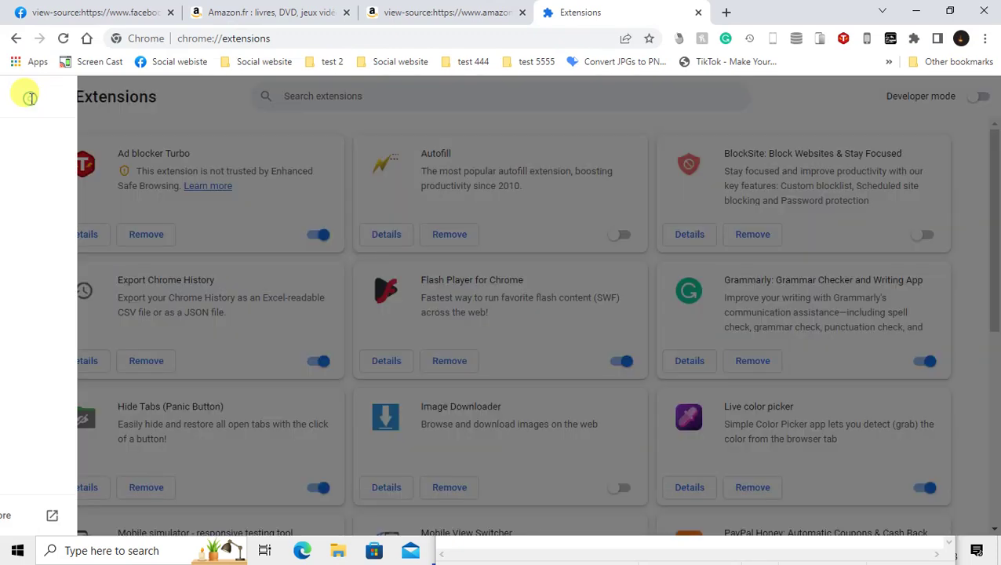
left_click(28, 98)
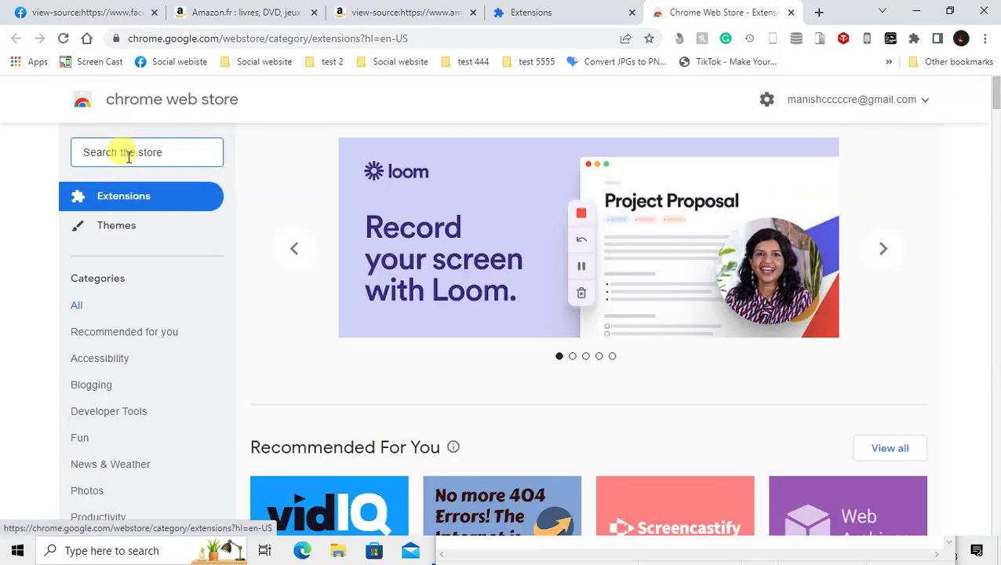
type("urce vi")
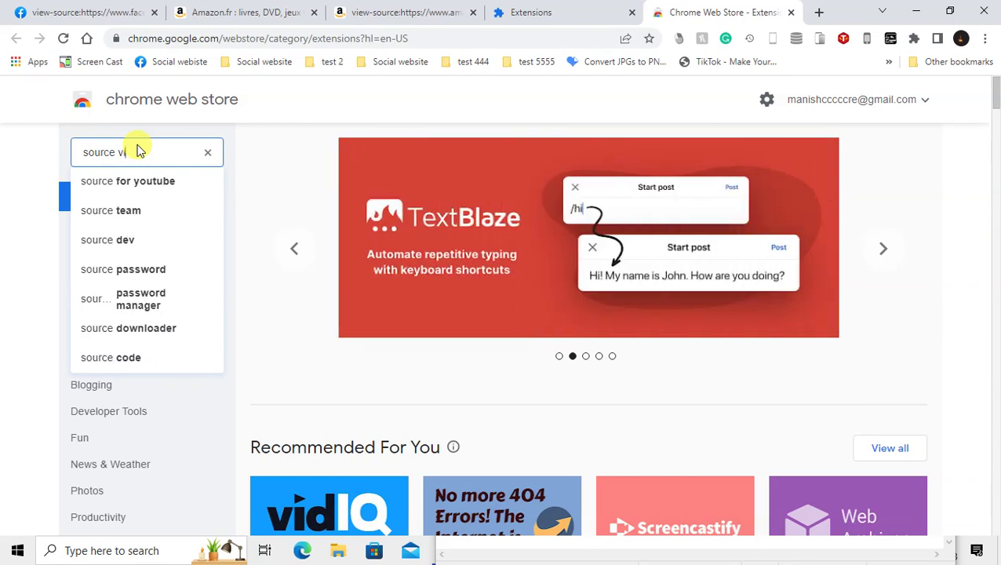
Run the 'source viewer' search and scroll through results like Quick source viewer.
left_click(134, 187)
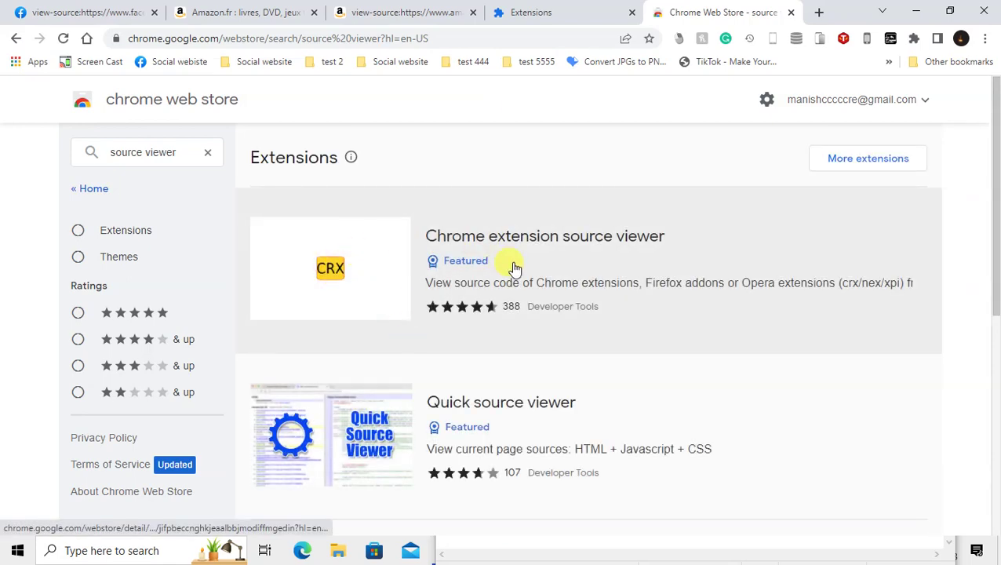
scroll(559, 402, "down", 4)
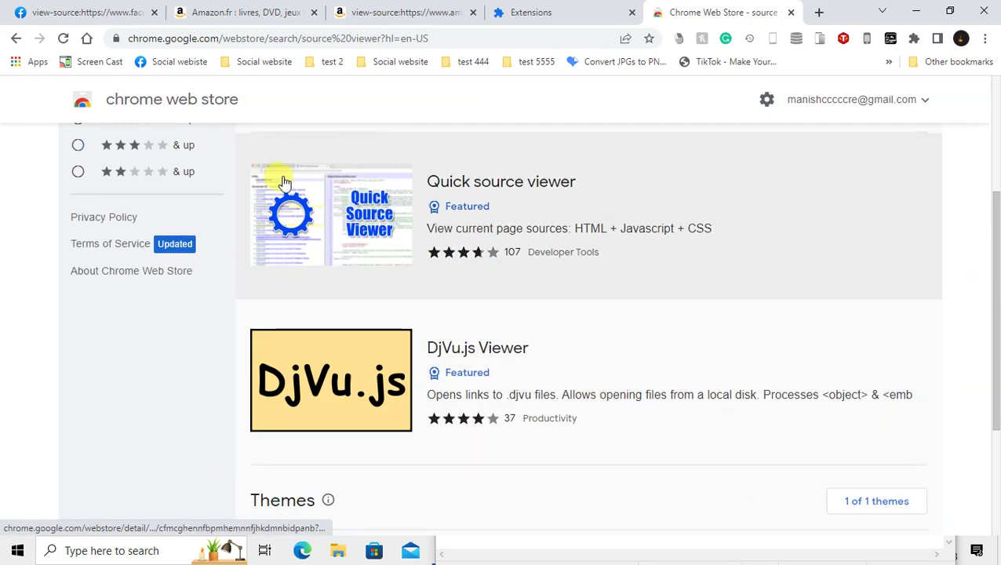
scroll(541, 289, "up", 4)
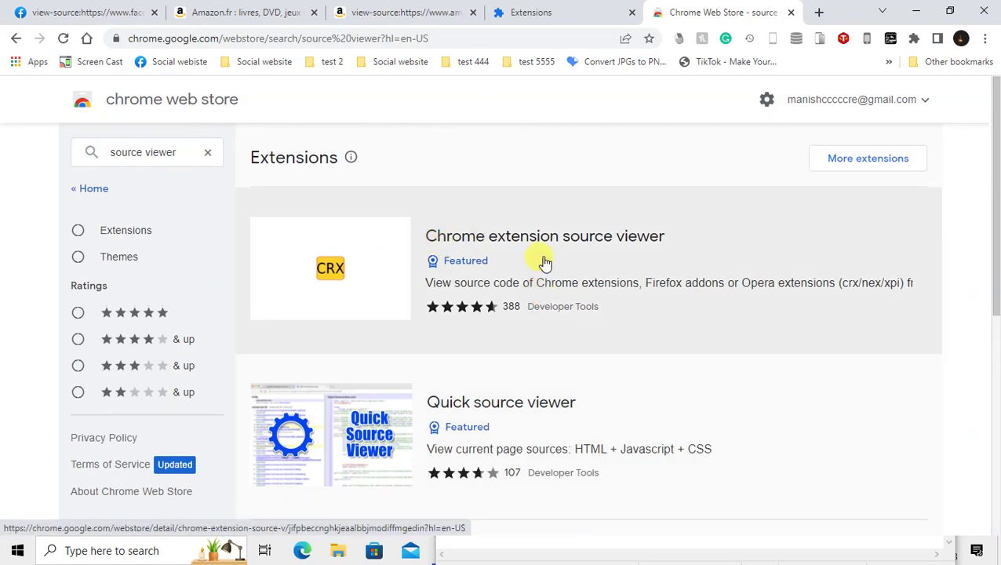
scroll(658, 279, "down", 1)
scroll(722, 325, "down", 4)
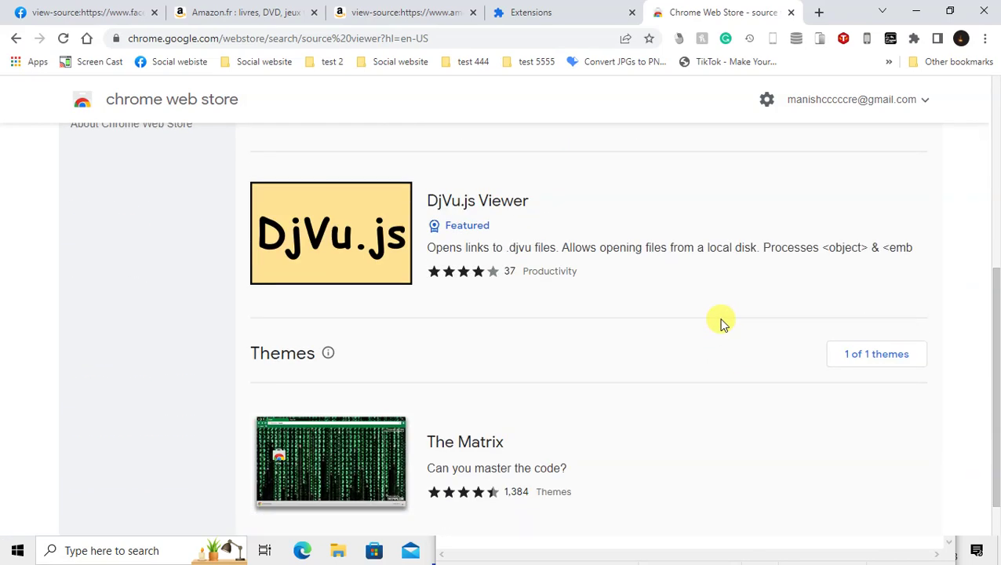
scroll(527, 233, "up", 3)
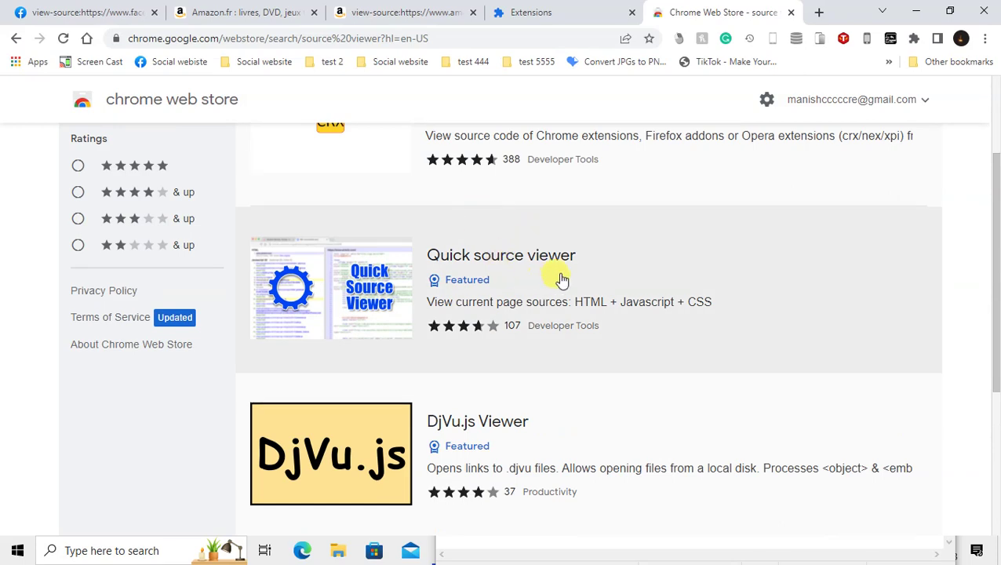
scroll(553, 282, "up", 2)
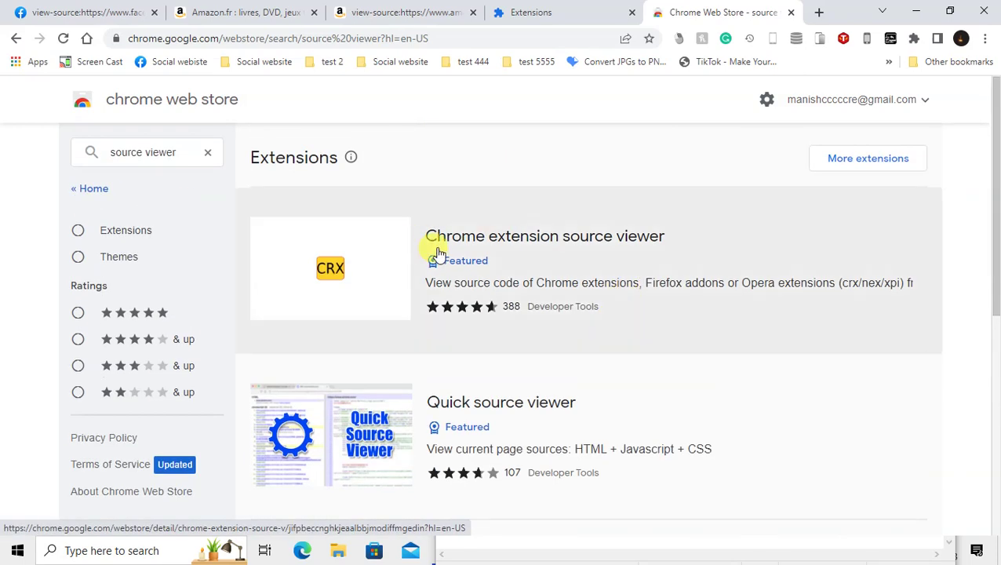
Open the Chrome extension source viewer listing and add it to Chrome.
left_click(553, 254)
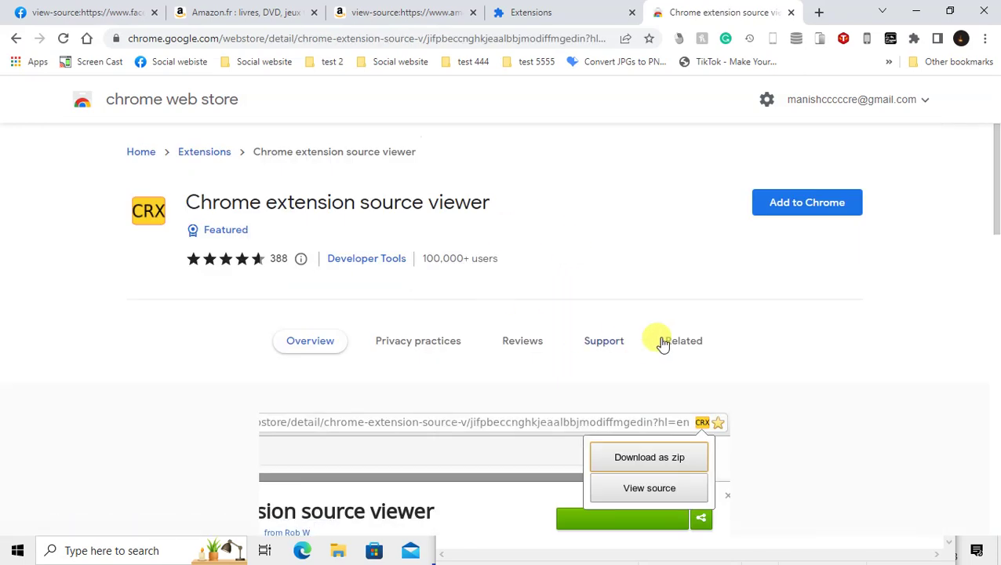
scroll(448, 374, "down", 4)
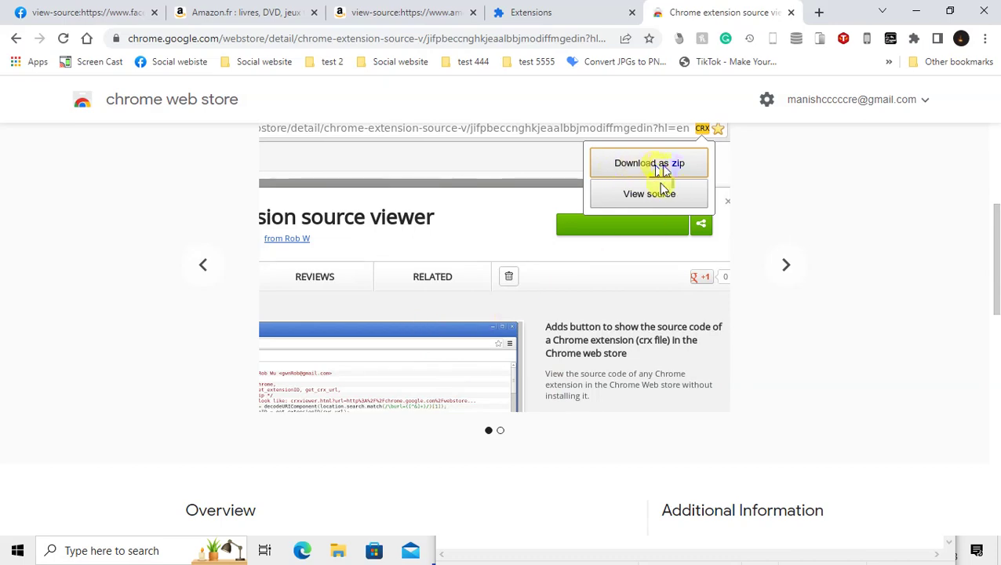
scroll(549, 298, "up", 4)
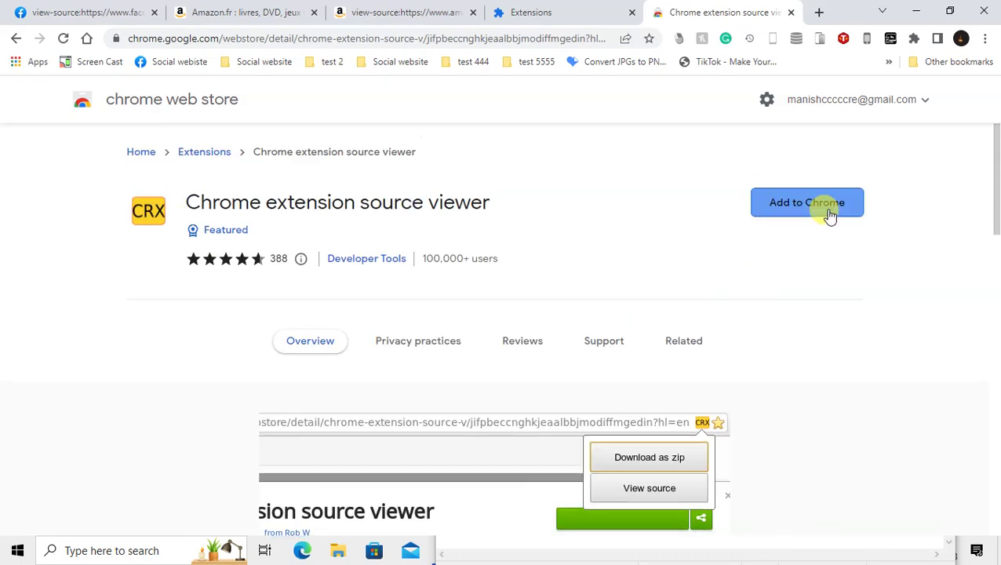
left_click(830, 208)
left_click(511, 217)
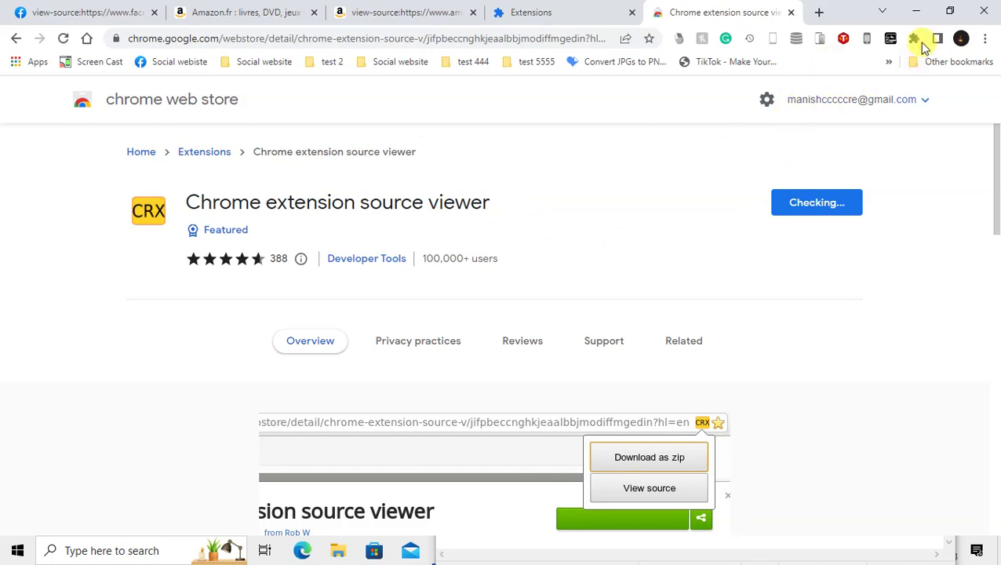
Check the new extension in the puzzle-icon Extensions menu.
left_click(915, 40)
left_click(915, 39)
left_click(914, 39)
scroll(820, 312, "down", 3)
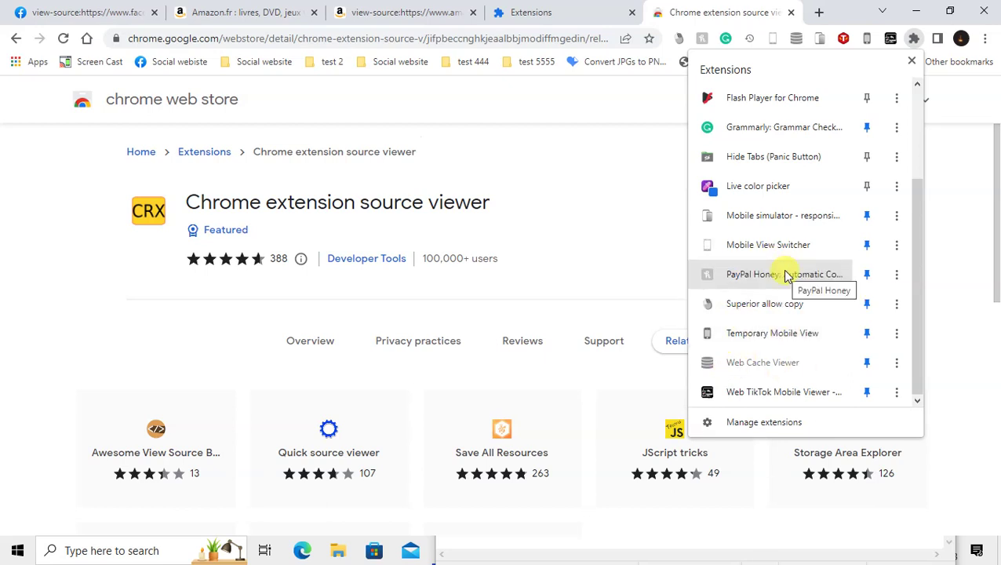
scroll(781, 267, "up", 3)
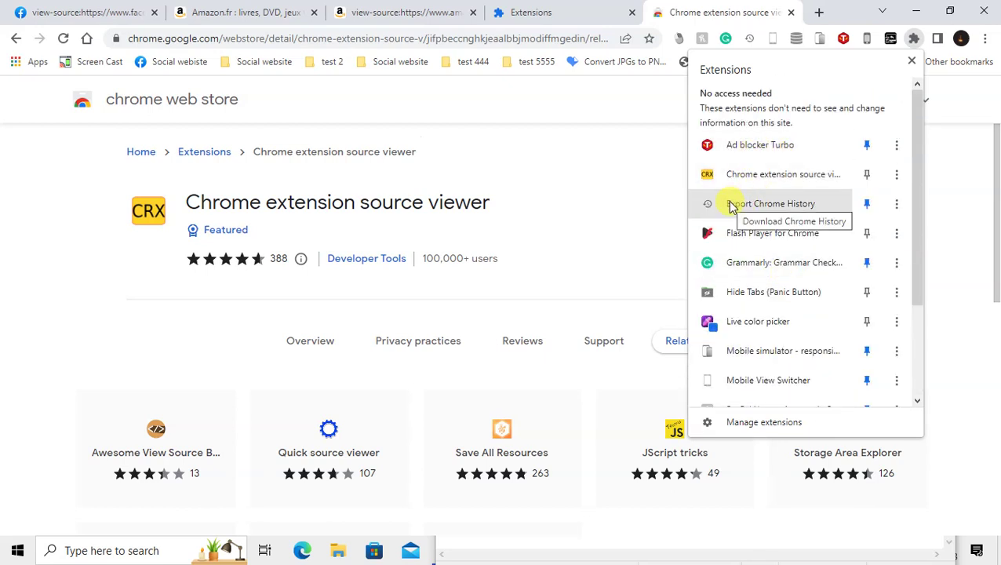
Pin Chrome extension source viewer, then reload Amazon.fr and close its developer tools.
left_click(867, 174)
left_click(561, 162)
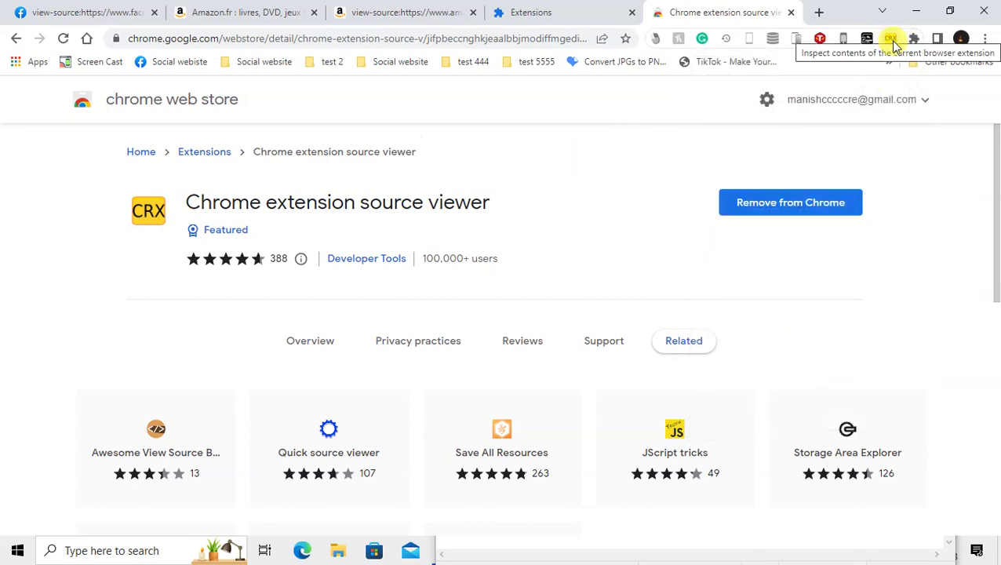
left_click(819, 12)
left_click(325, 7)
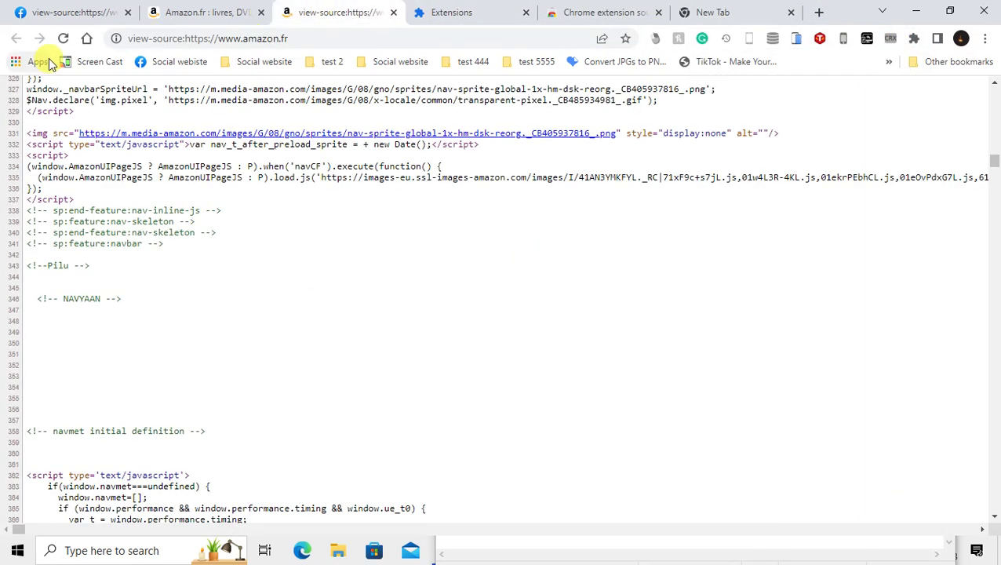
left_click(211, 12)
left_click(62, 39)
left_click(988, 85)
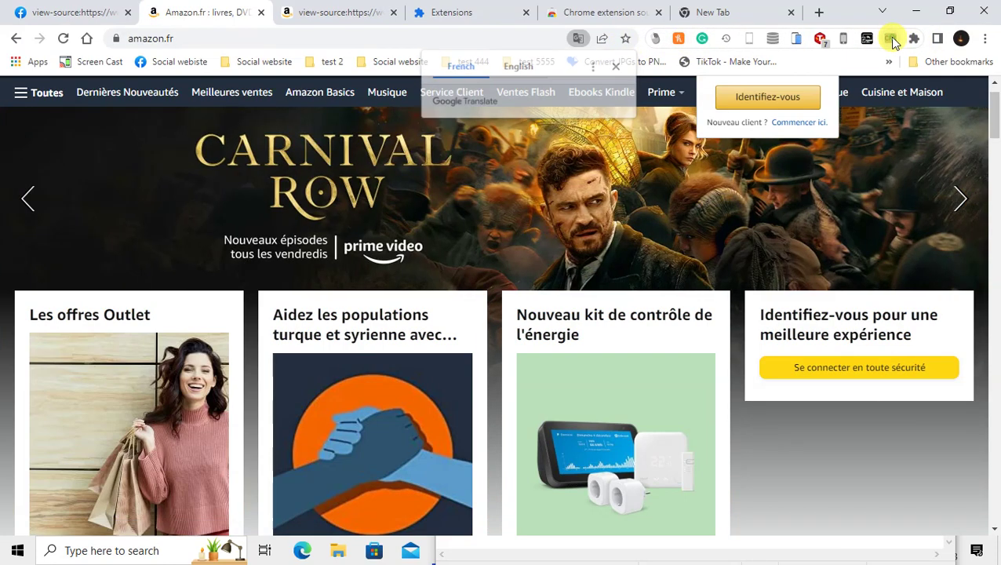
Open the CRX icon's options, then return to the extension's Web Store page.
right_click(890, 38)
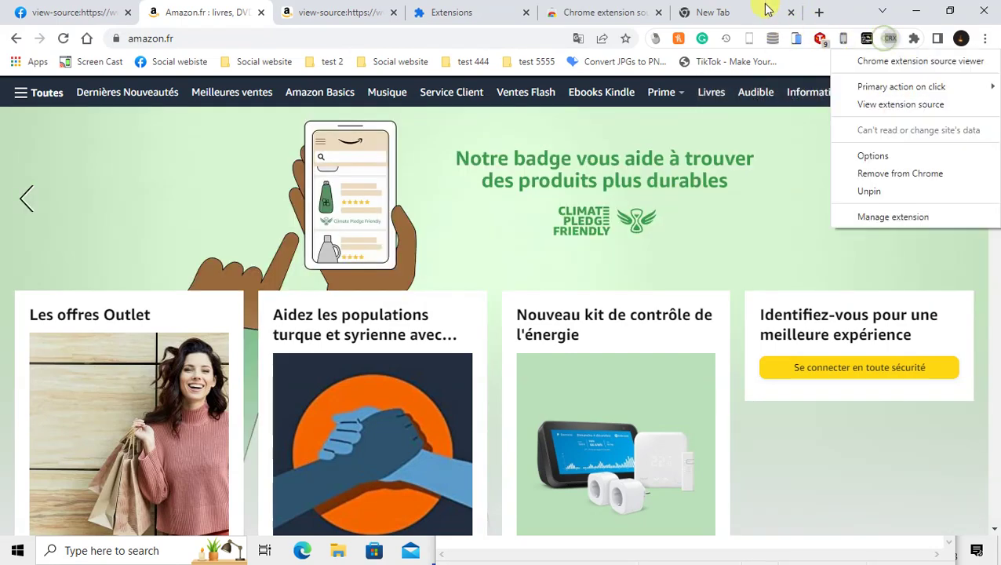
left_click(745, 11)
left_click(599, 11)
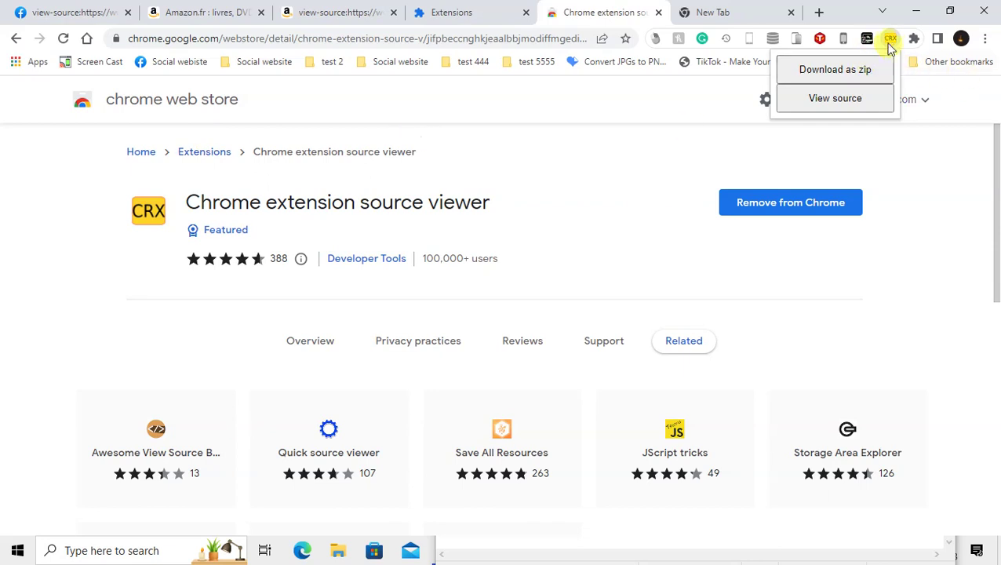
Open the extension in CRX Viewer via View source and widen the file list.
left_click(891, 43)
left_click(890, 43)
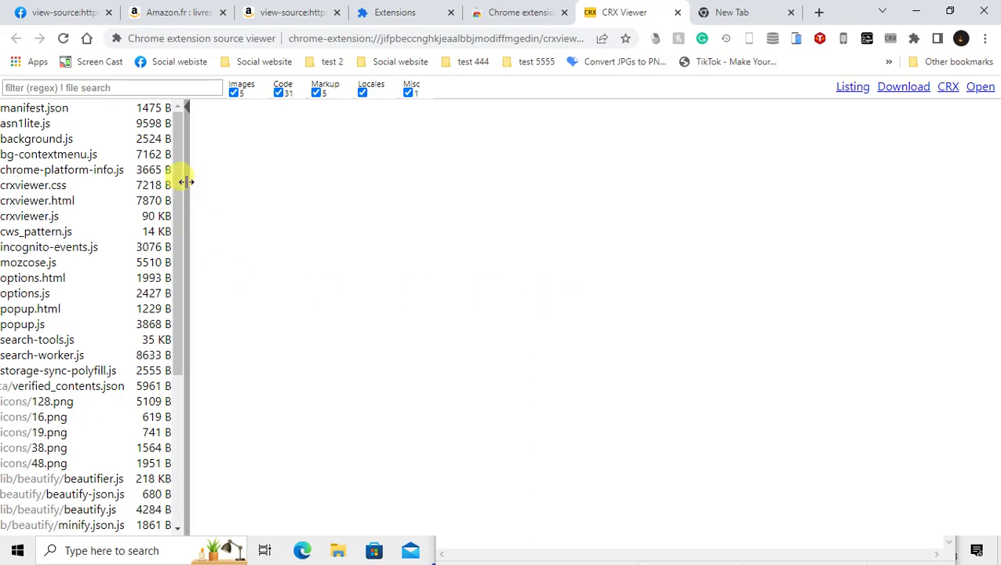
left_click_drag(187, 185, 430, 188)
View the code of background.js, crxviewer.js, modern-crypto.js and prism-source-extensions.js.
left_click(87, 140)
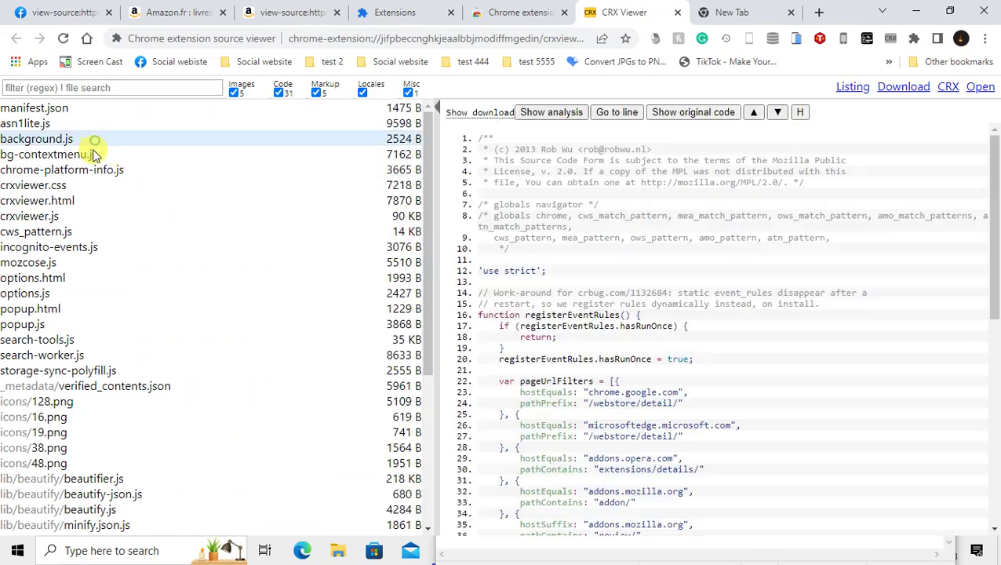
left_click(76, 216)
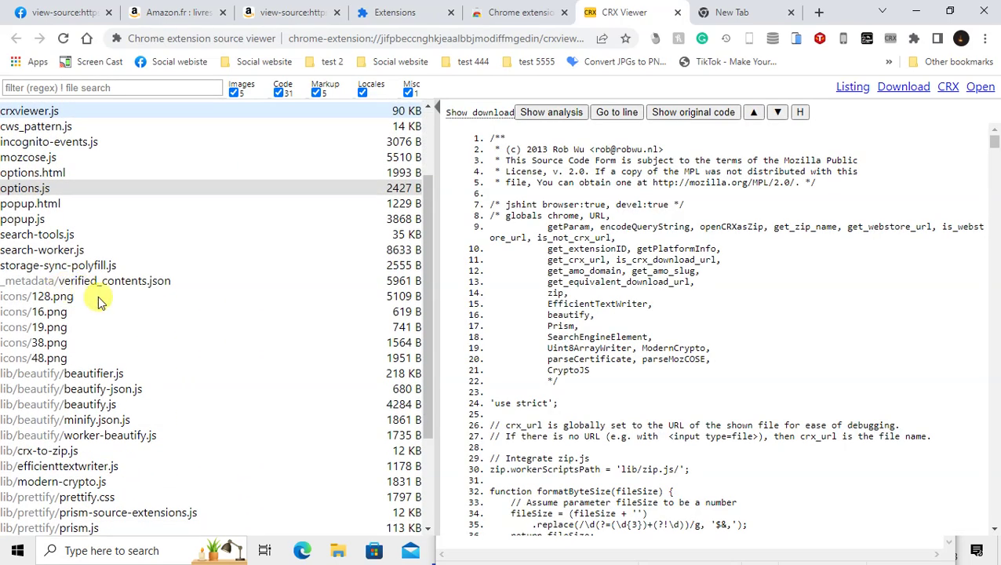
scroll(87, 352, "down", 2)
left_click(83, 367)
scroll(90, 376, "down", 1)
left_click(104, 373)
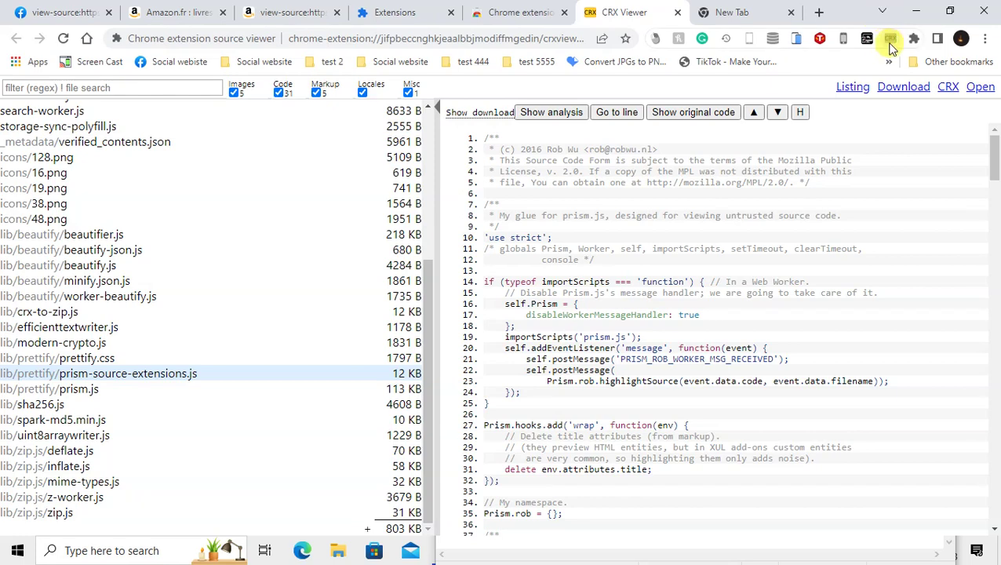
Reload Amazon.fr, dismiss the extension menu and Translate offer, then show facebook.com's source tab.
left_click(181, 12)
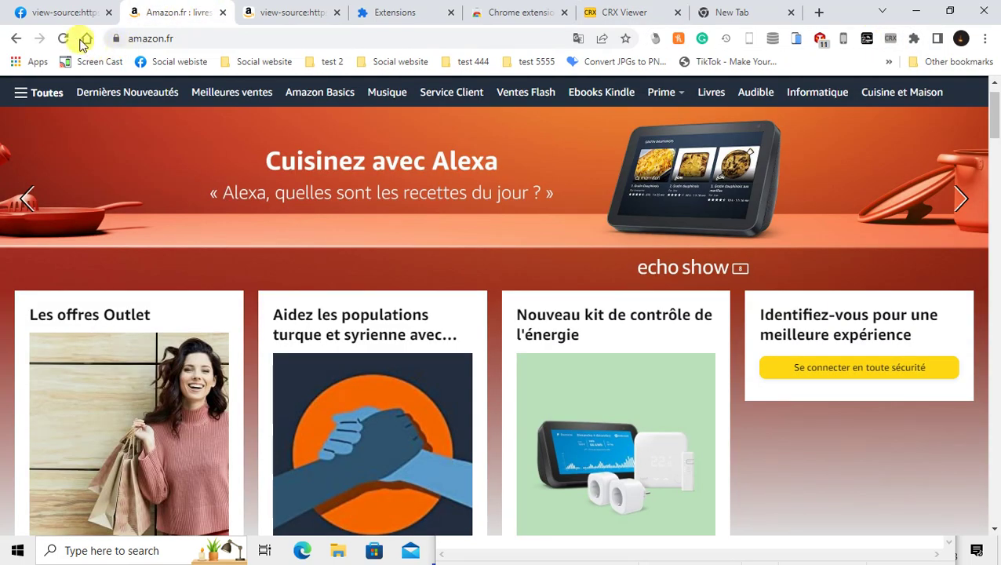
left_click(64, 39)
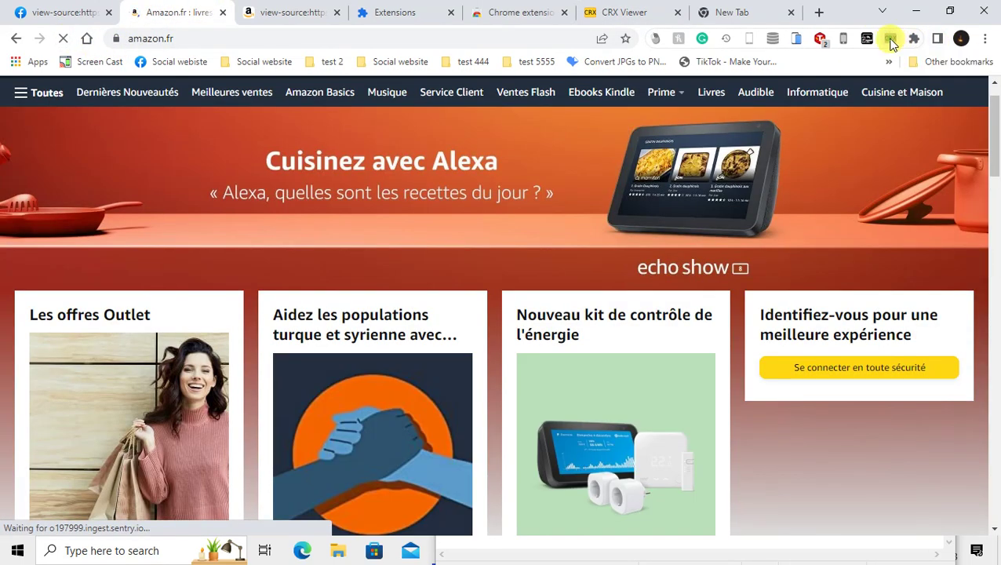
right_click(890, 38)
left_click(618, 66)
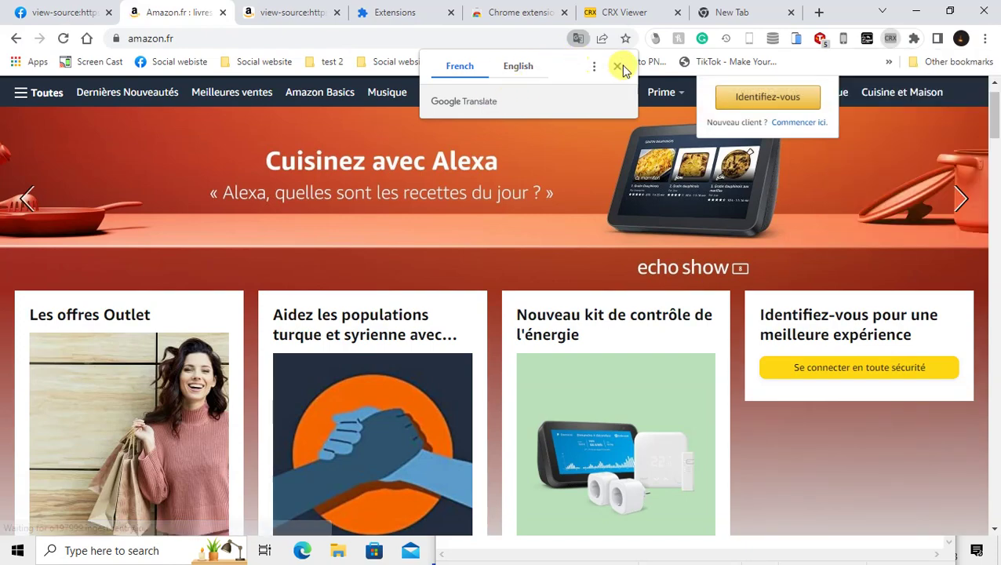
left_click(618, 66)
left_click(29, 7)
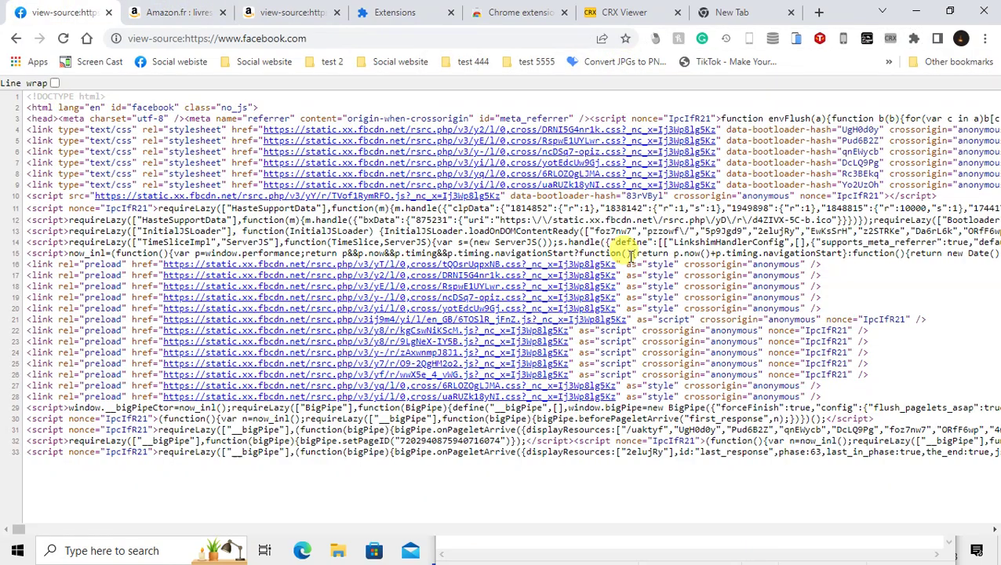